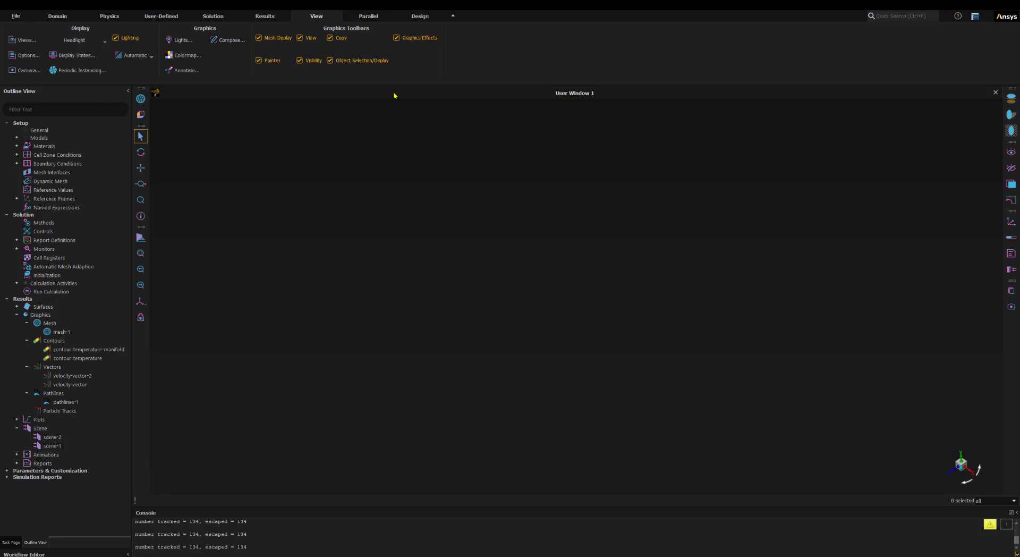
Display scene-1 in the graphics window
{"action": "right_click", "coordinate": [395, 95]}
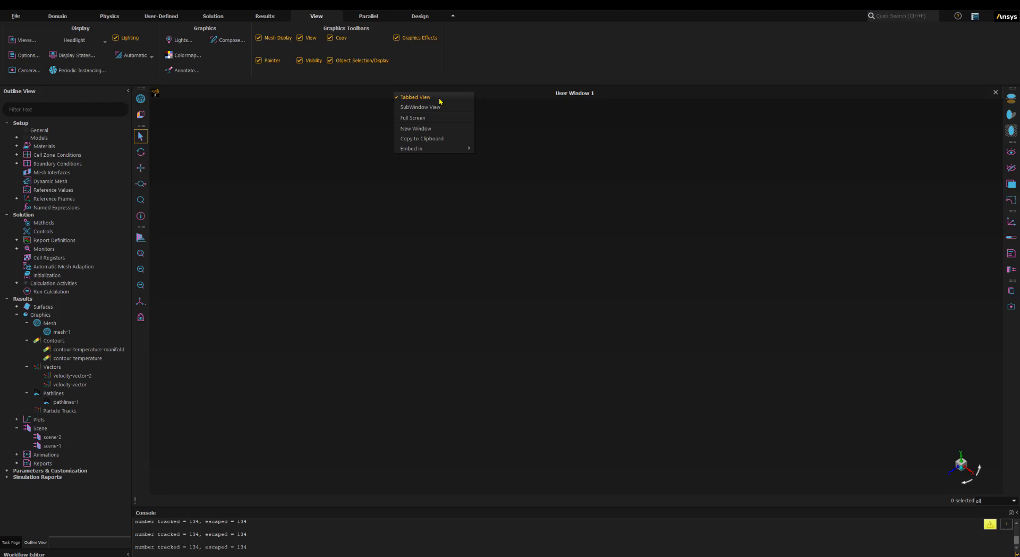
{"action": "left_click", "coordinate": [484, 95]}
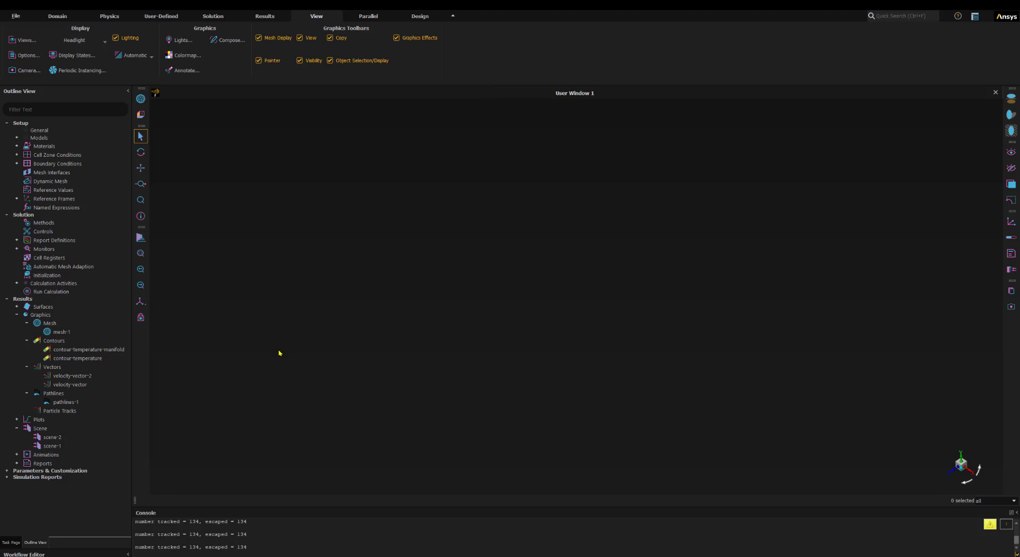
{"action": "left_click", "coordinate": [52, 446]}
{"action": "right_click", "coordinate": [52, 448]}
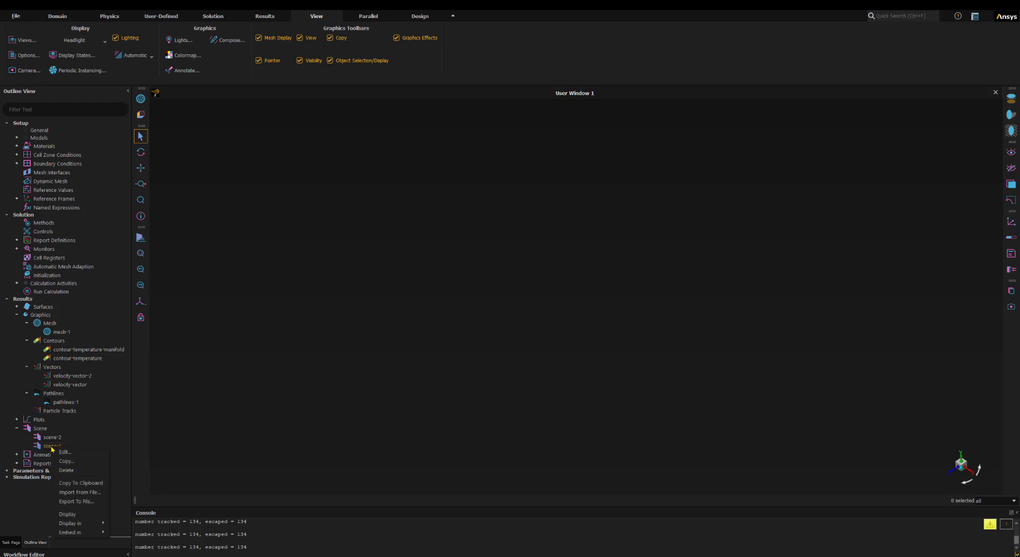
{"action": "left_click", "coordinate": [85, 515]}
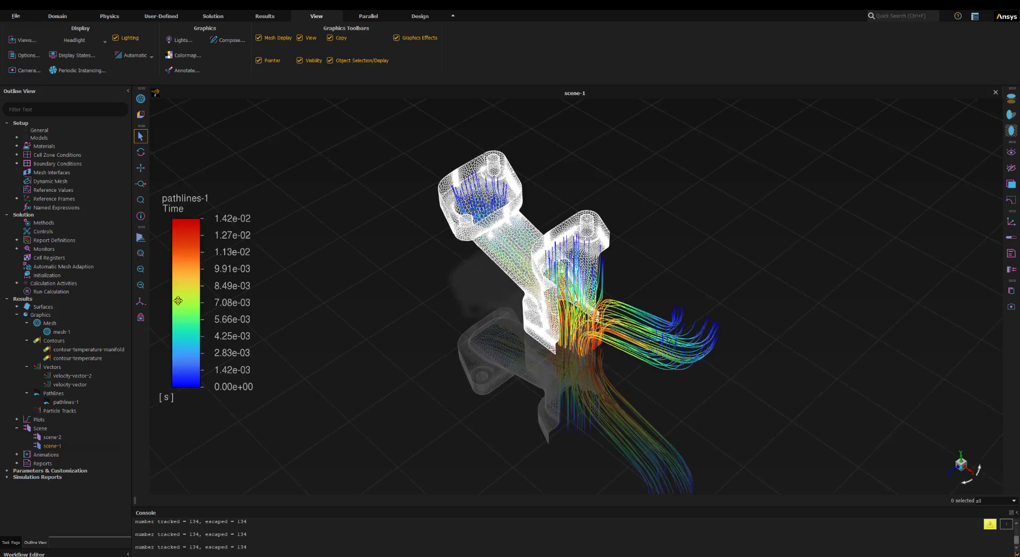
Display scene-2 in a new graphics window of its own
{"action": "left_click", "coordinate": [61, 438]}
{"action": "right_click", "coordinate": [73, 438]}
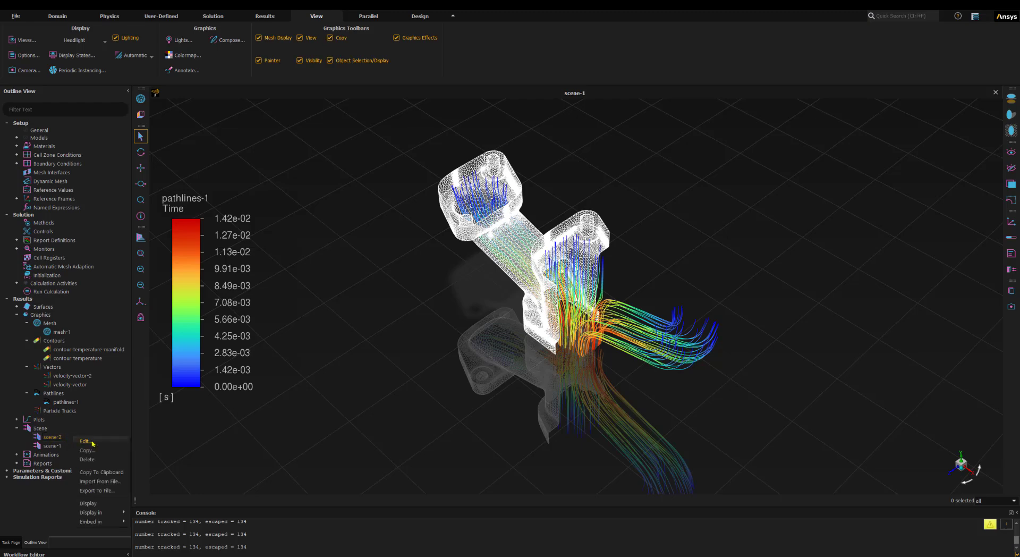
{"action": "mouse_move", "coordinate": [101, 514]}
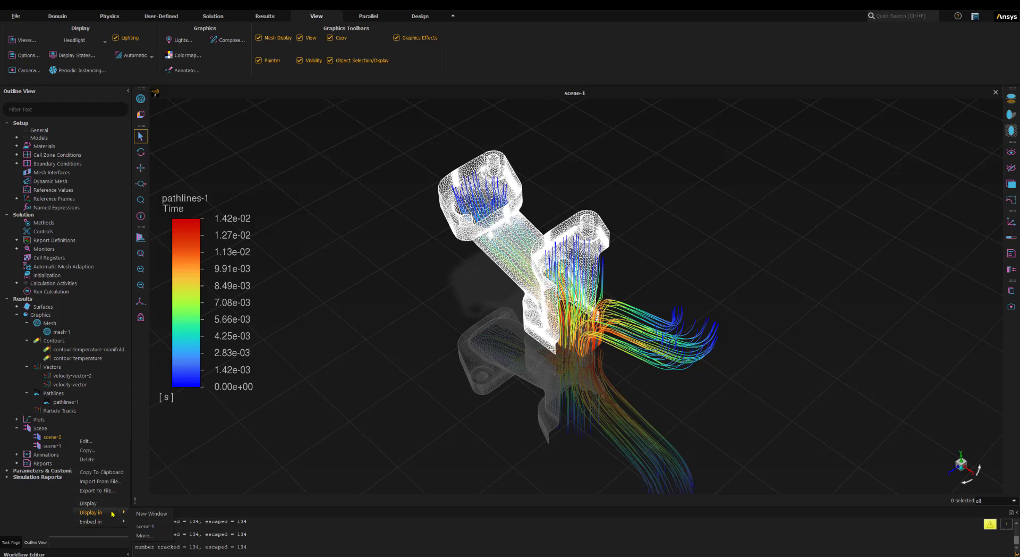
{"action": "left_click", "coordinate": [161, 514]}
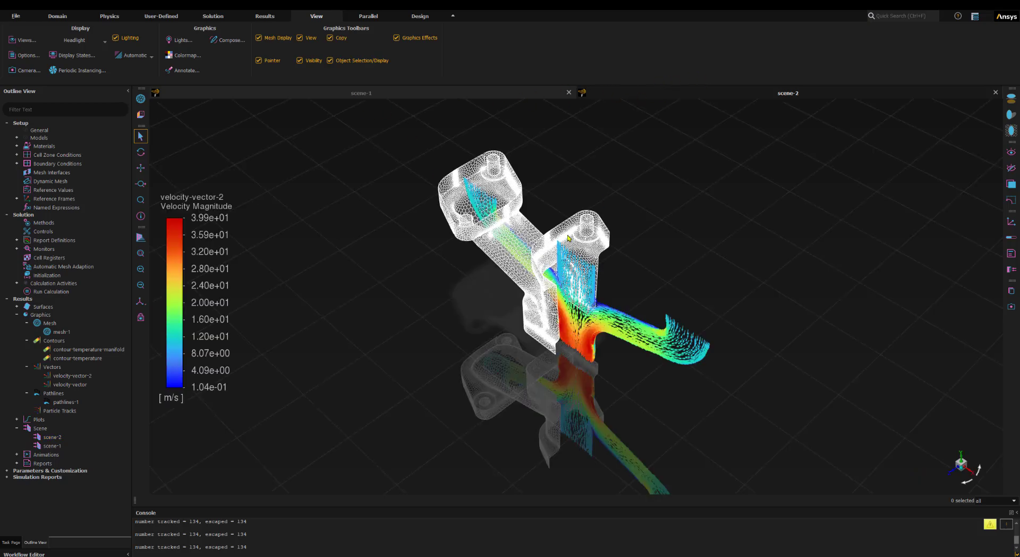
Switch the graphics windows from the tabbed layout to SubWindow View
{"action": "left_click", "coordinate": [478, 95]}
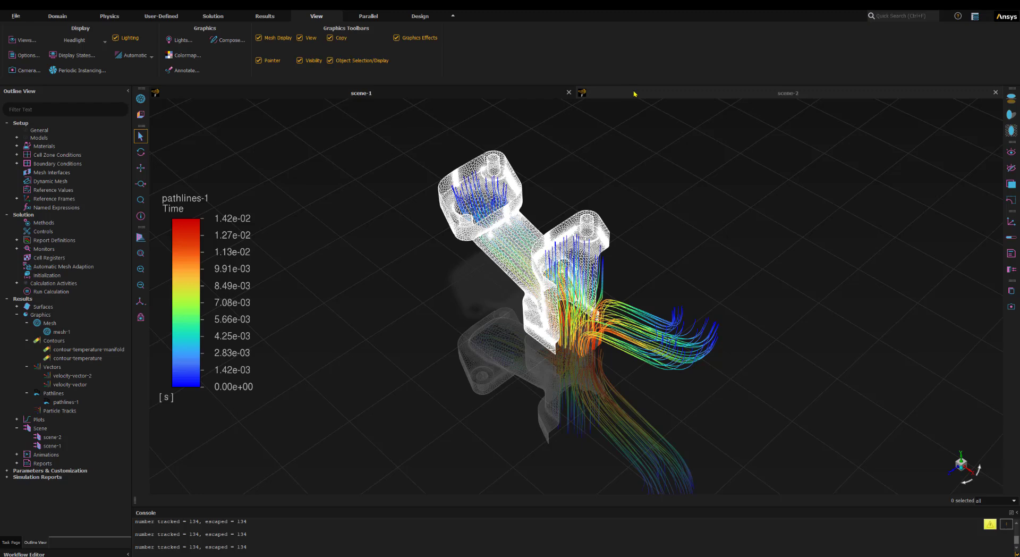
{"action": "right_click", "coordinate": [477, 93]}
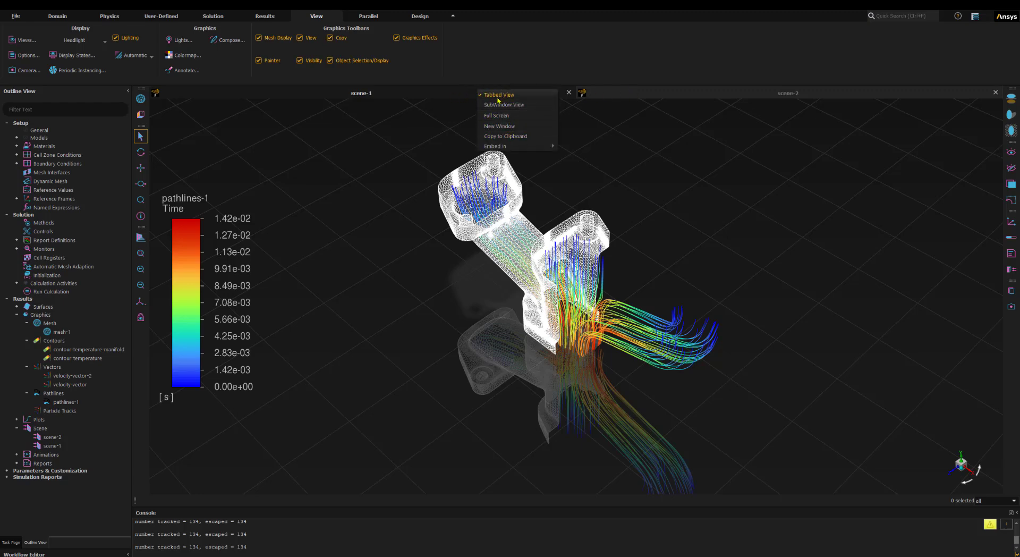
{"action": "left_click", "coordinate": [638, 103]}
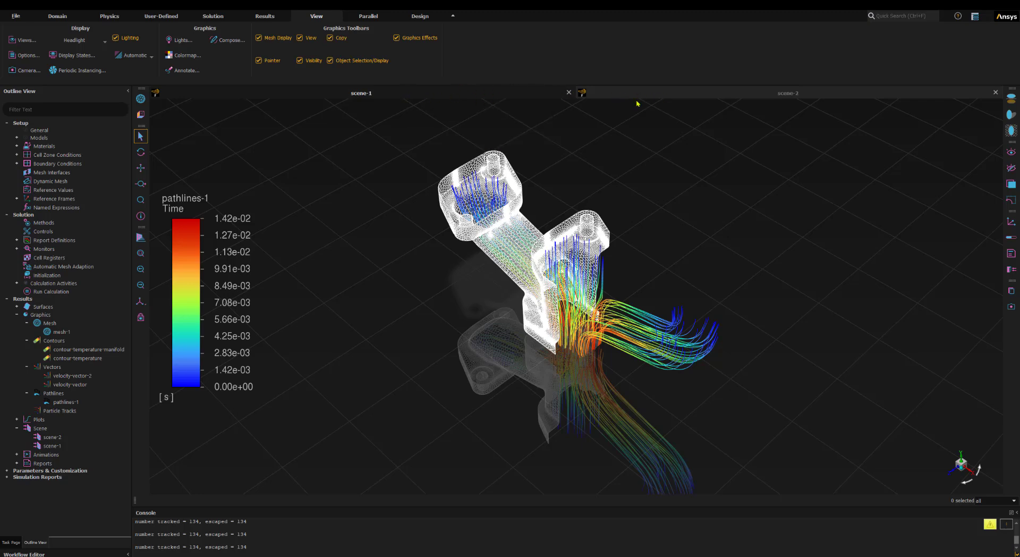
{"action": "left_click", "coordinate": [660, 93]}
{"action": "left_click", "coordinate": [461, 94]}
{"action": "right_click", "coordinate": [459, 94]}
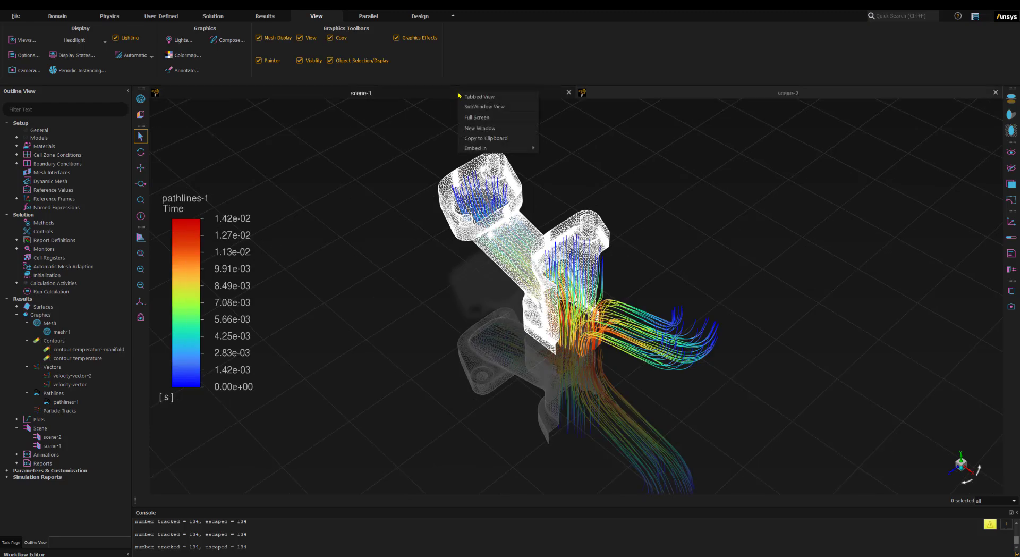
{"action": "left_click", "coordinate": [508, 107]}
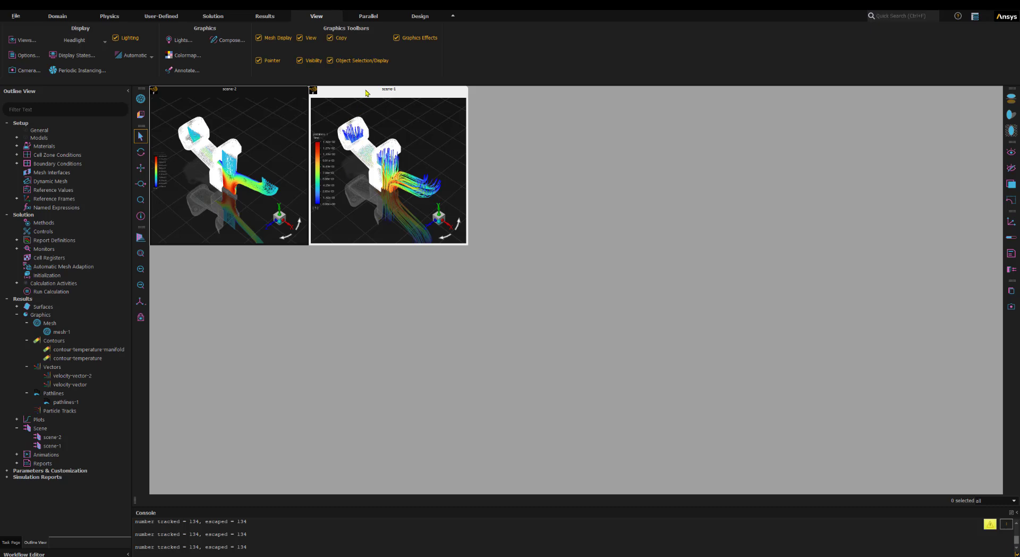
Arrange the subwindows side by side, with scene-2 filling the left half of the graphics area and scene-1 the right half
{"action": "left_click_drag", "start_coordinate": [367, 89], "coordinate": [901, 89]}
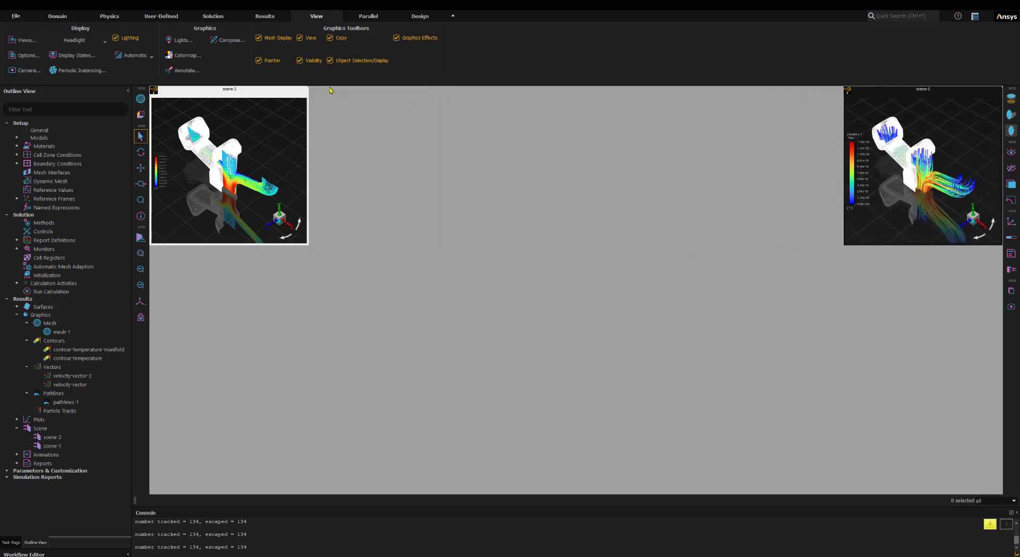
{"action": "left_click", "coordinate": [260, 94]}
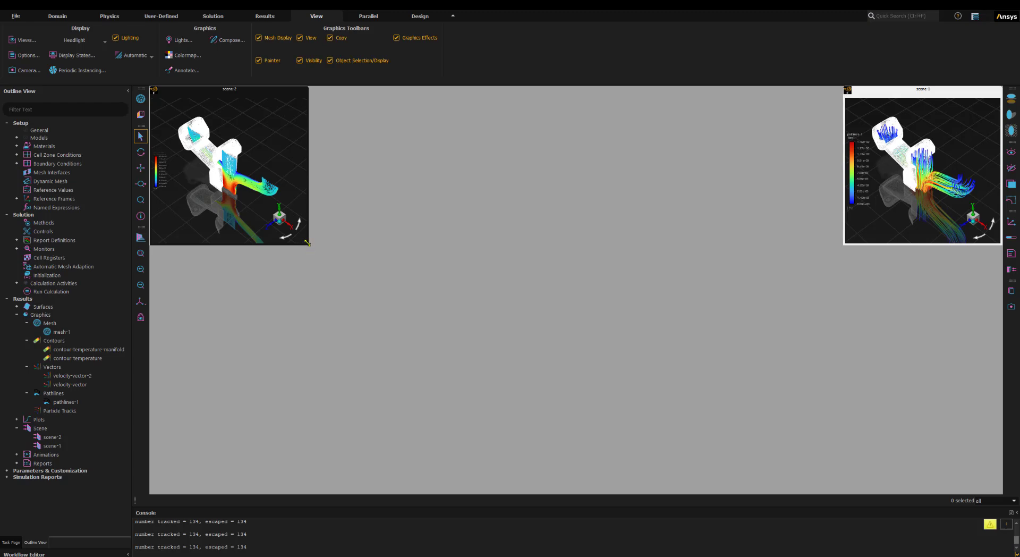
{"action": "left_click_drag", "start_coordinate": [308, 243], "coordinate": [558, 491]}
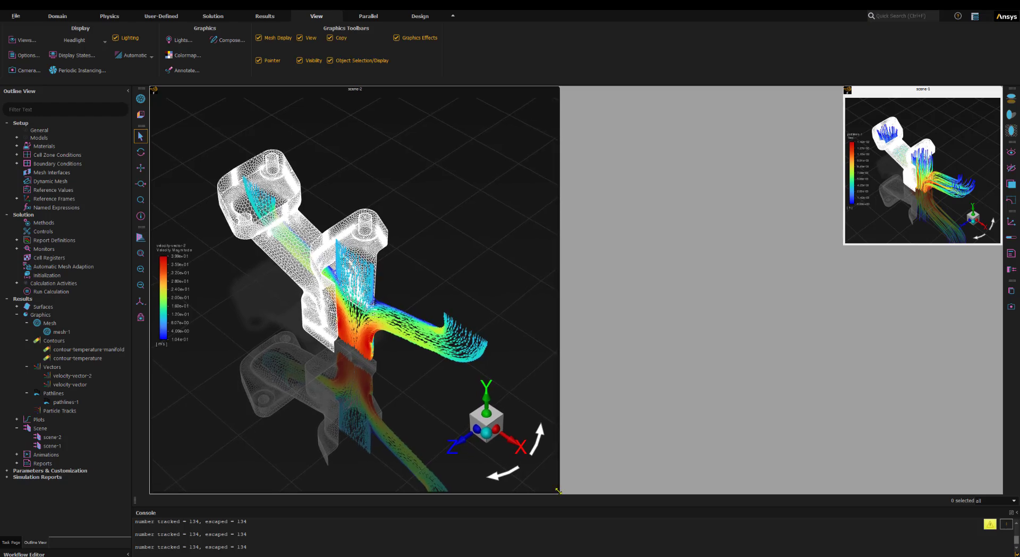
{"action": "left_click", "coordinate": [900, 93]}
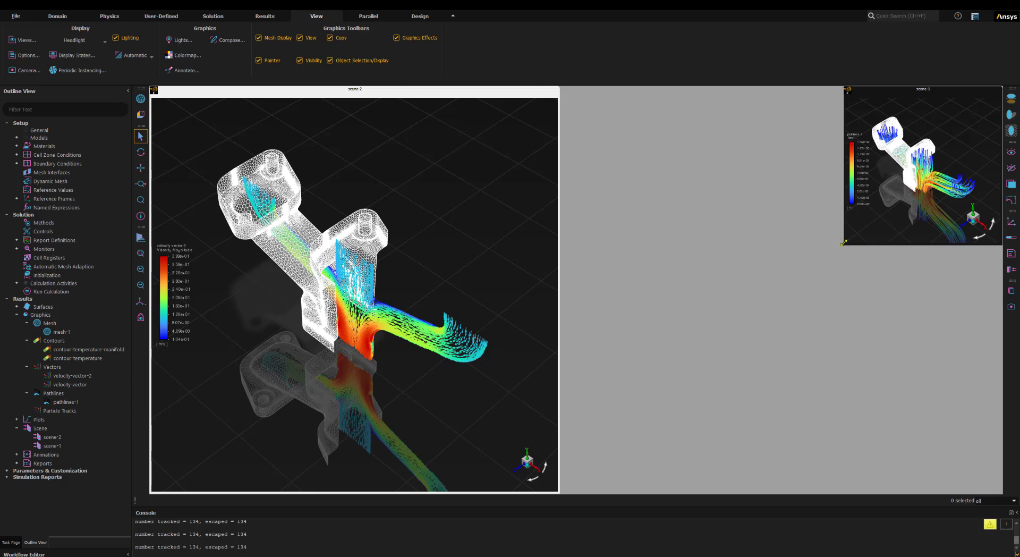
{"action": "left_click_drag", "start_coordinate": [850, 245], "coordinate": [560, 493]}
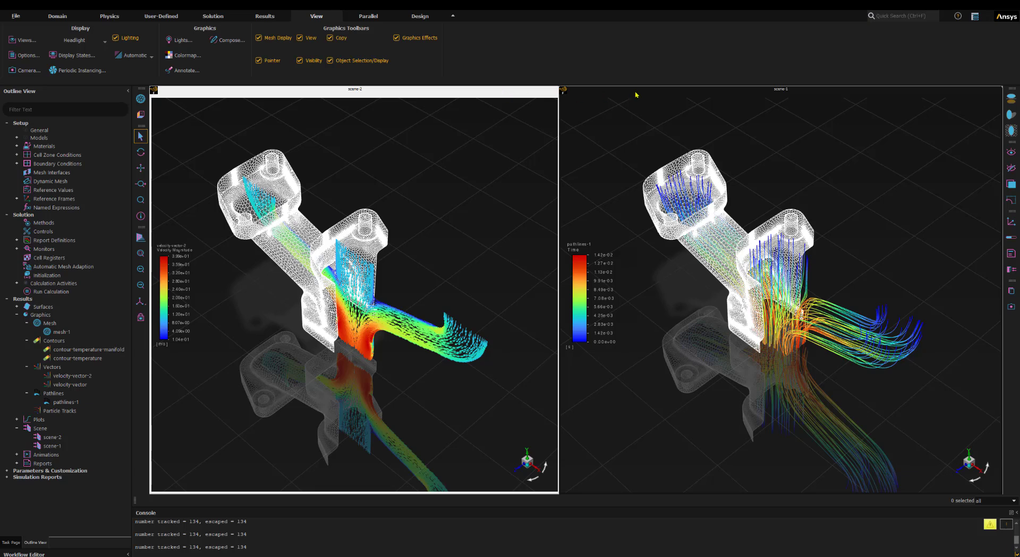
{"action": "left_click", "coordinate": [608, 92]}
{"action": "left_click", "coordinate": [486, 90]}
{"action": "left_click", "coordinate": [311, 100]}
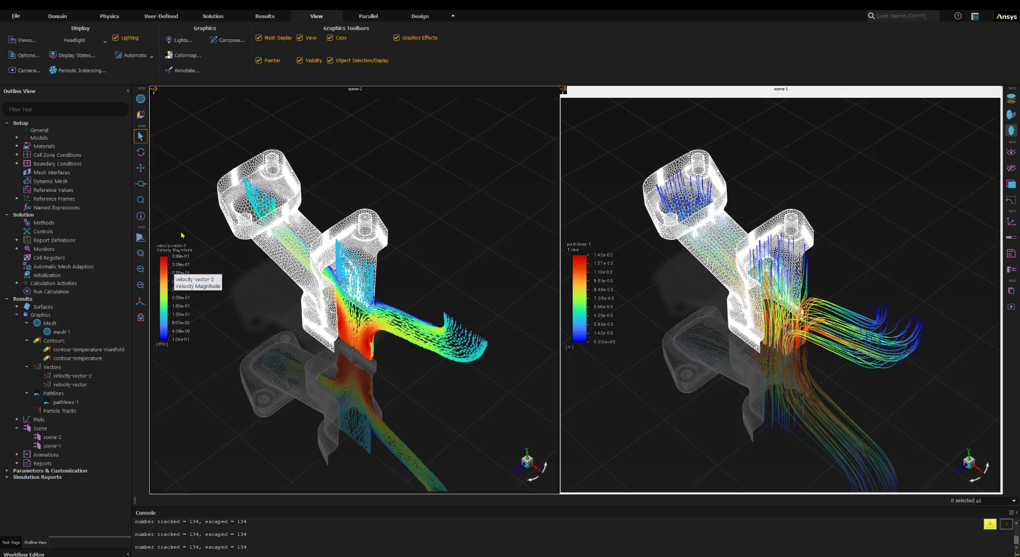
{"action": "right_click", "coordinate": [328, 96]}
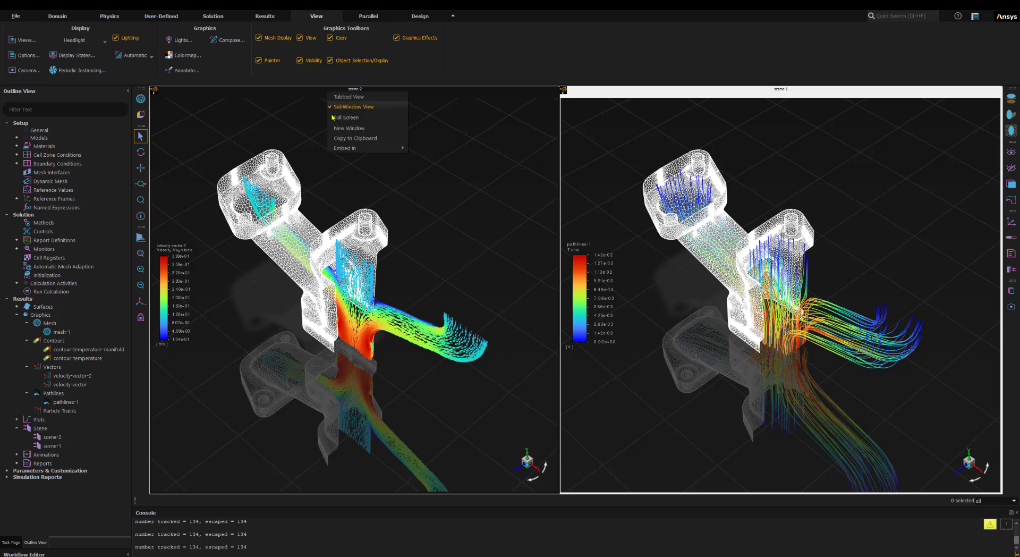
{"action": "mouse_move", "coordinate": [354, 149]}
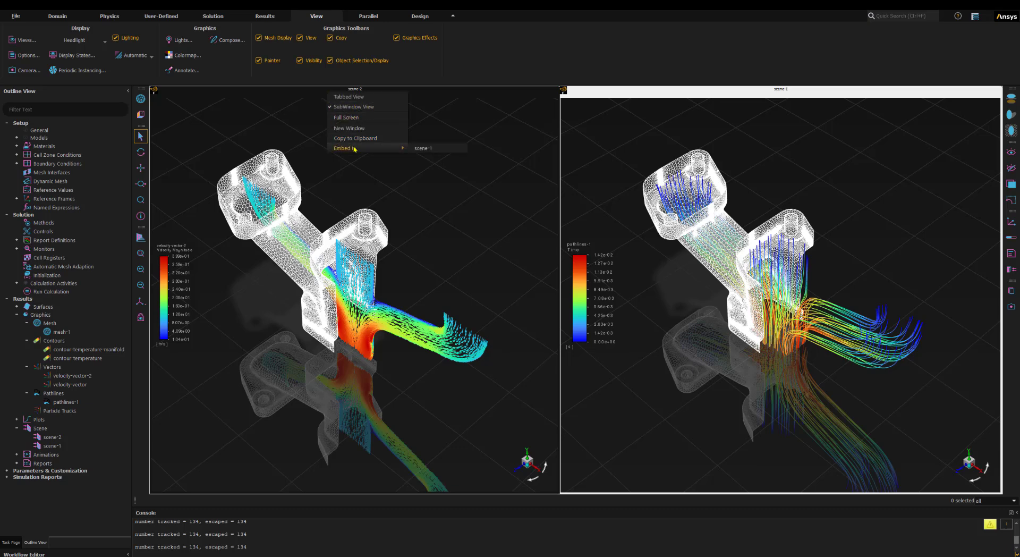
{"action": "left_click", "coordinate": [277, 92]}
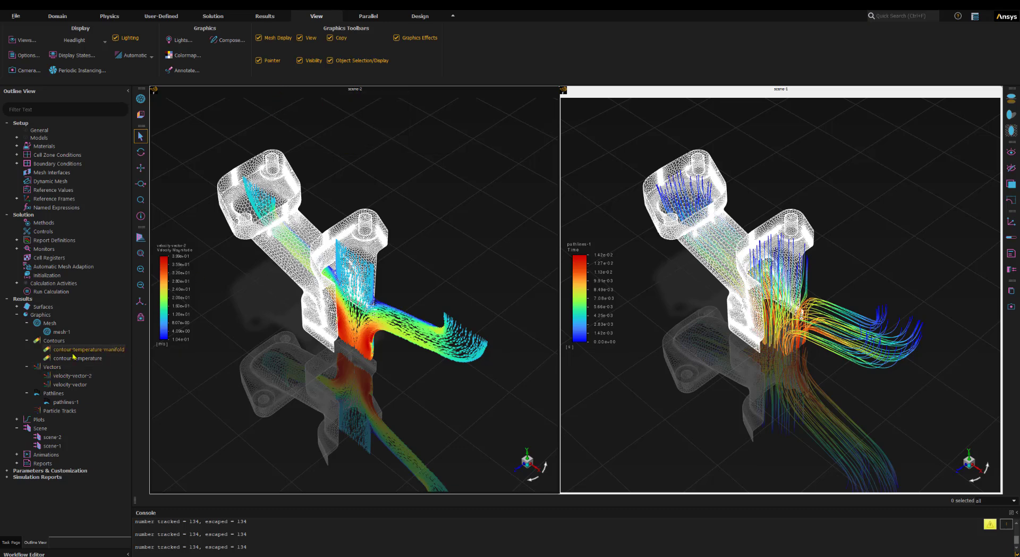
Display contour-temperature-manifold in a new window and place that subwindow over the upper right part of scene-2
{"action": "right_click", "coordinate": [69, 351]}
{"action": "mouse_move", "coordinate": [100, 427]}
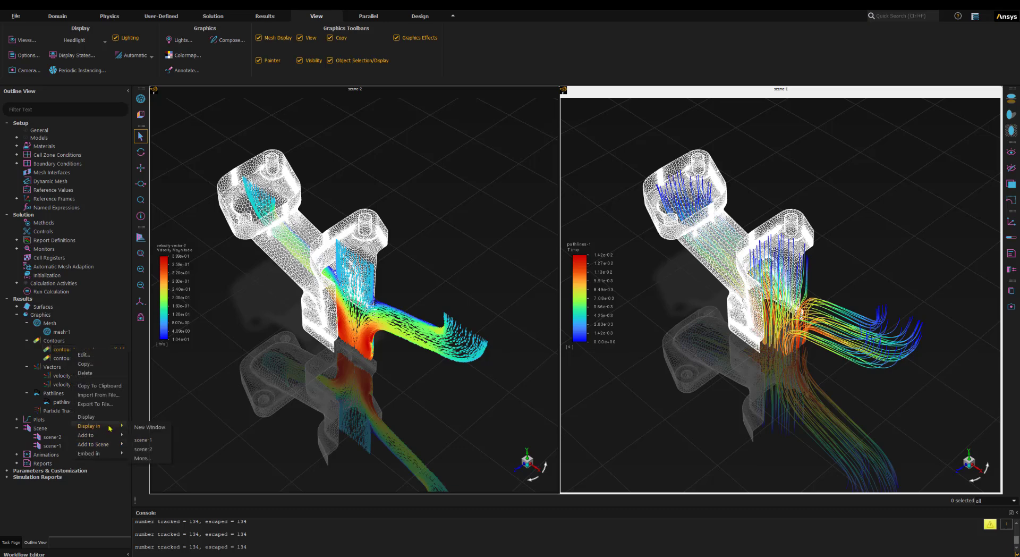
{"action": "left_click", "coordinate": [156, 426]}
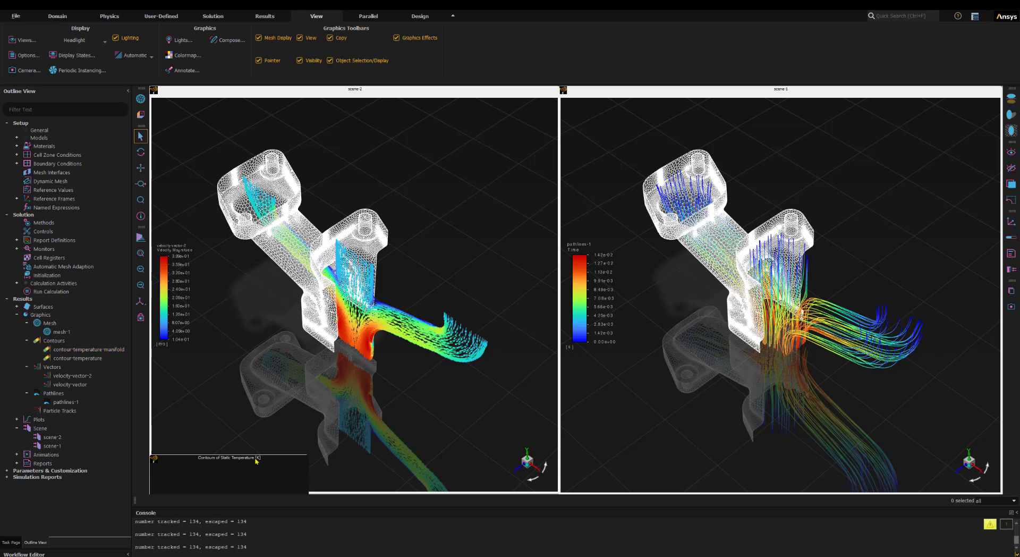
{"action": "left_click_drag", "start_coordinate": [256, 460], "coordinate": [434, 157]}
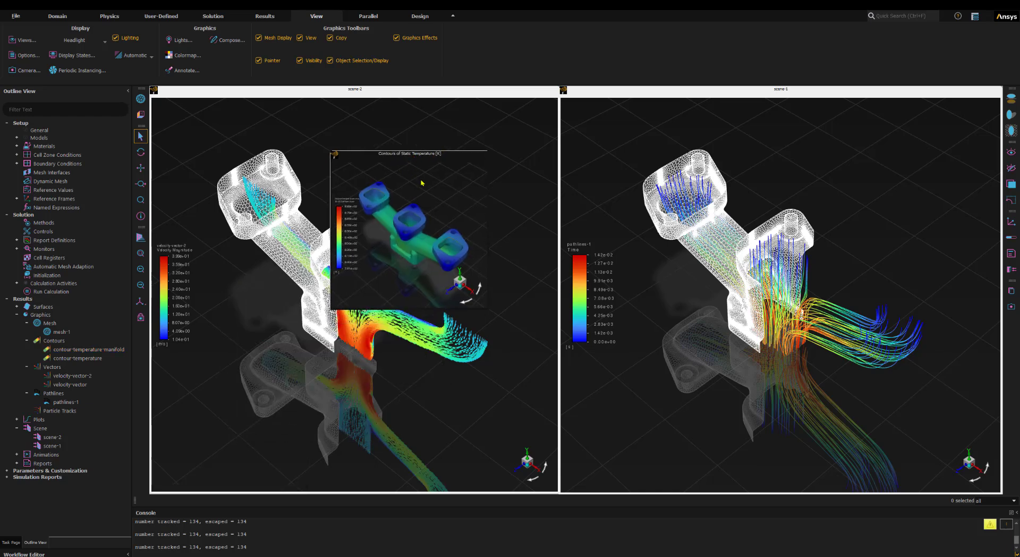
{"action": "left_click_drag", "start_coordinate": [453, 158], "coordinate": [499, 118]}
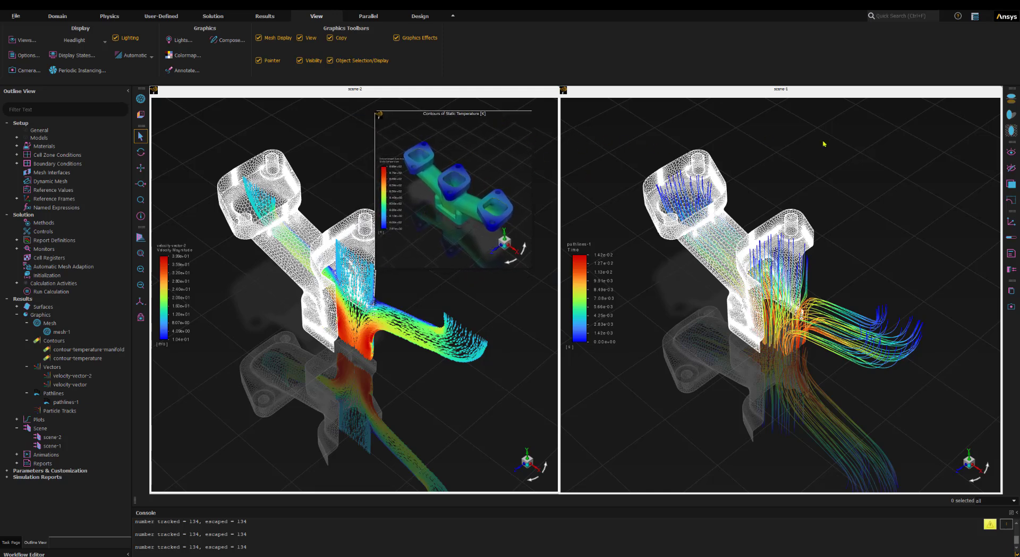
{"action": "left_click_drag", "start_coordinate": [451, 115], "coordinate": [440, 120]}
Embed the static temperature contour window in scene-1
{"action": "right_click", "coordinate": [440, 121]}
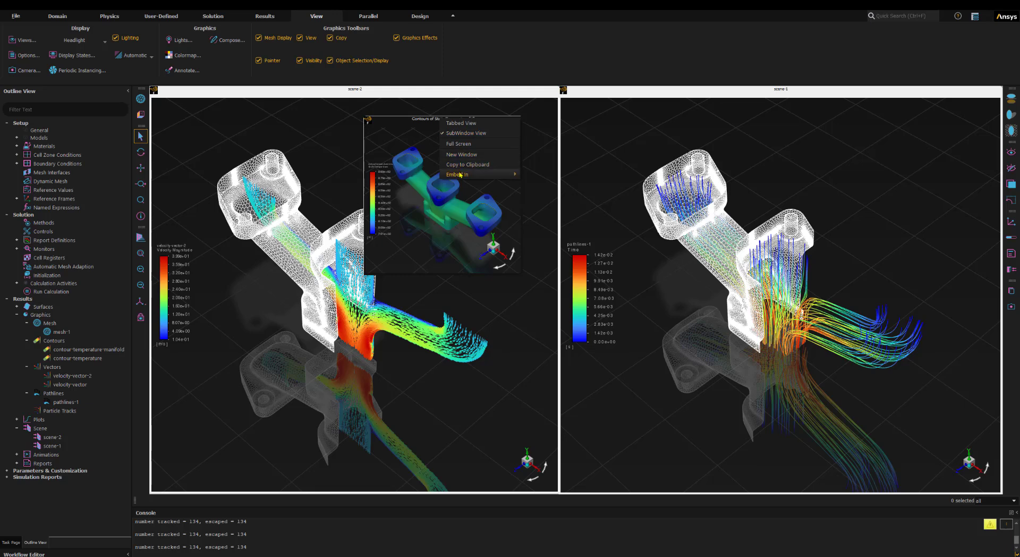
{"action": "left_click", "coordinate": [482, 175]}
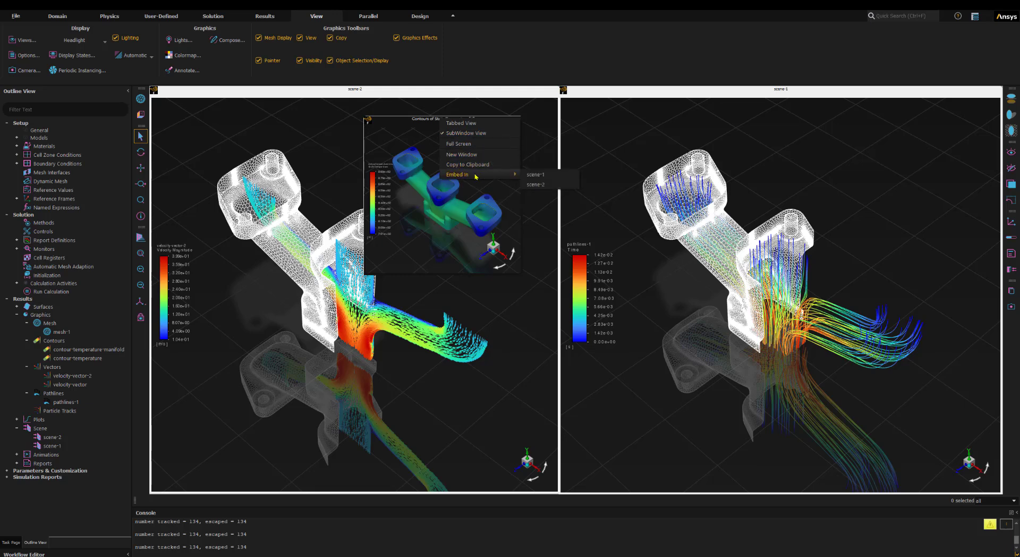
{"action": "left_click", "coordinate": [536, 176]}
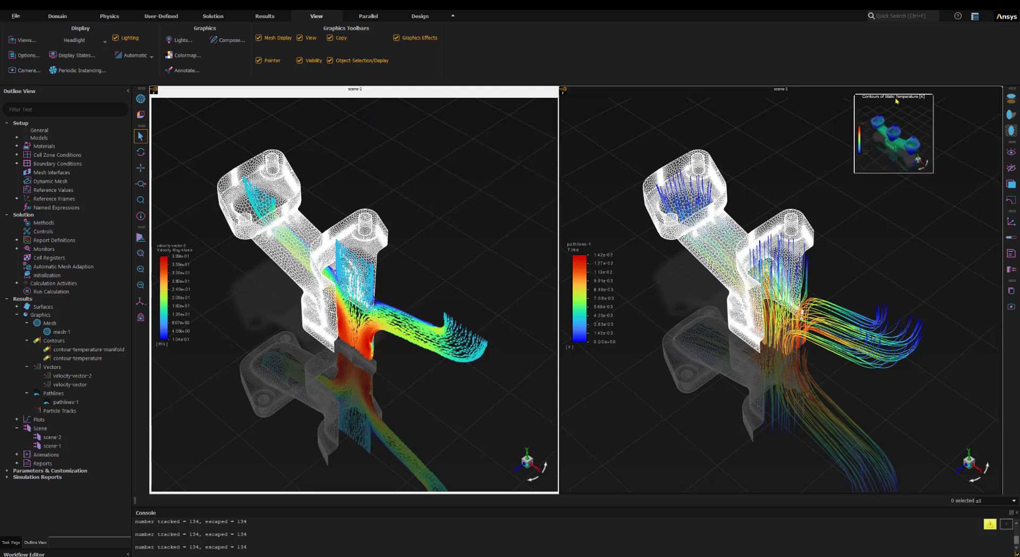
Move the embedded temperature contour window to the upper right corner of scene-1 and enlarge it there
{"action": "left_click_drag", "start_coordinate": [899, 100], "coordinate": [969, 108]}
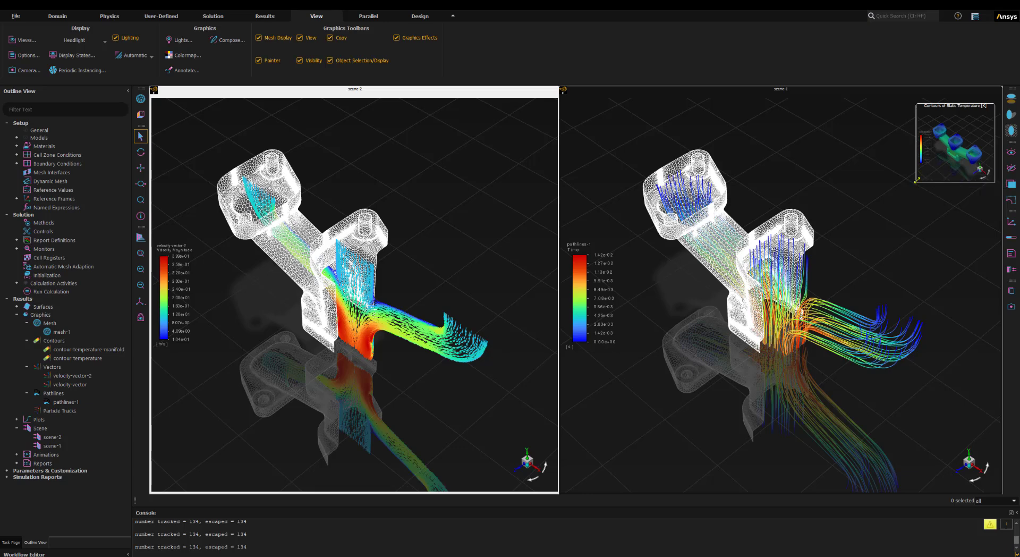
{"action": "left_click_drag", "start_coordinate": [917, 182], "coordinate": [855, 255]}
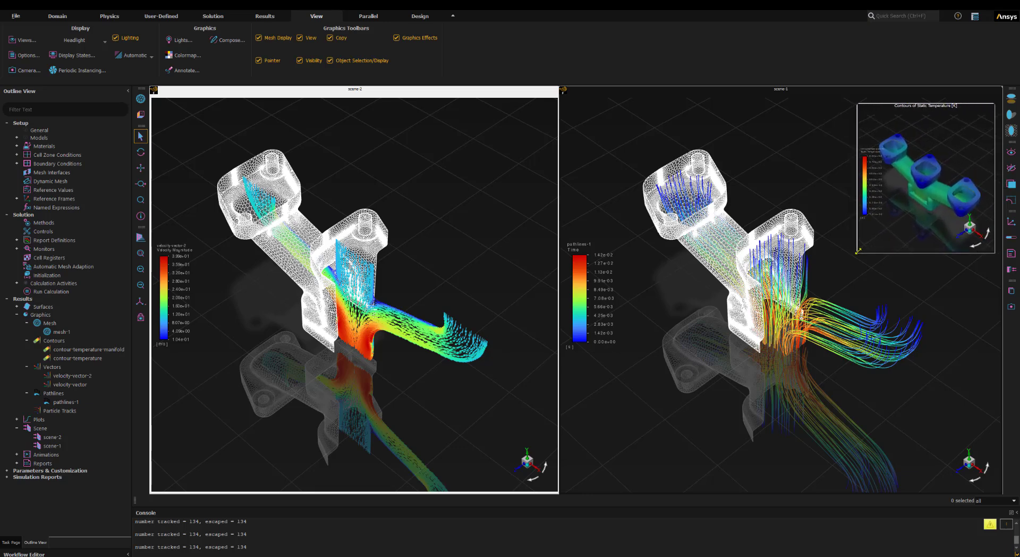
{"action": "left_click_drag", "start_coordinate": [917, 112], "coordinate": [903, 115]}
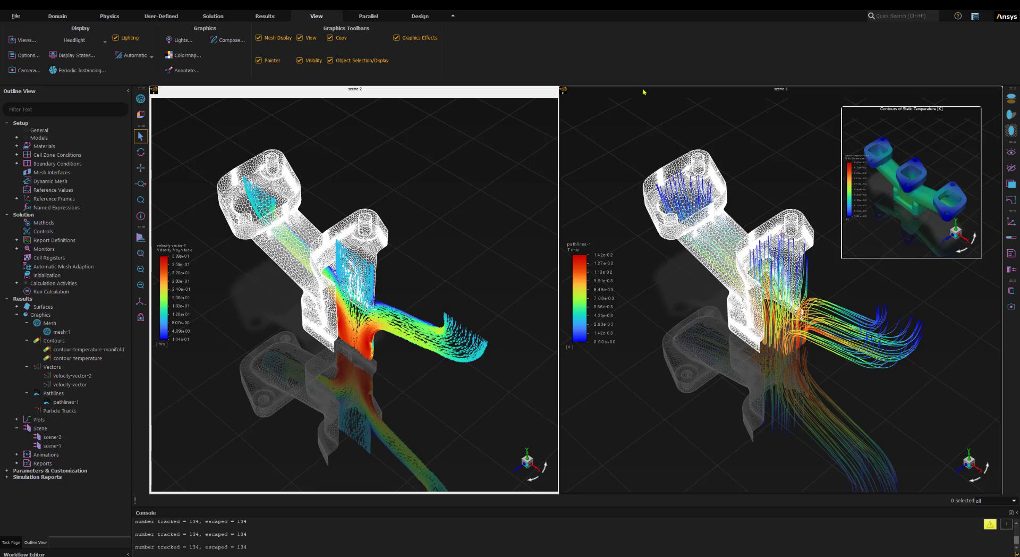
Close the temperature contour window embedded in scene-1
{"action": "right_click", "coordinate": [861, 111]}
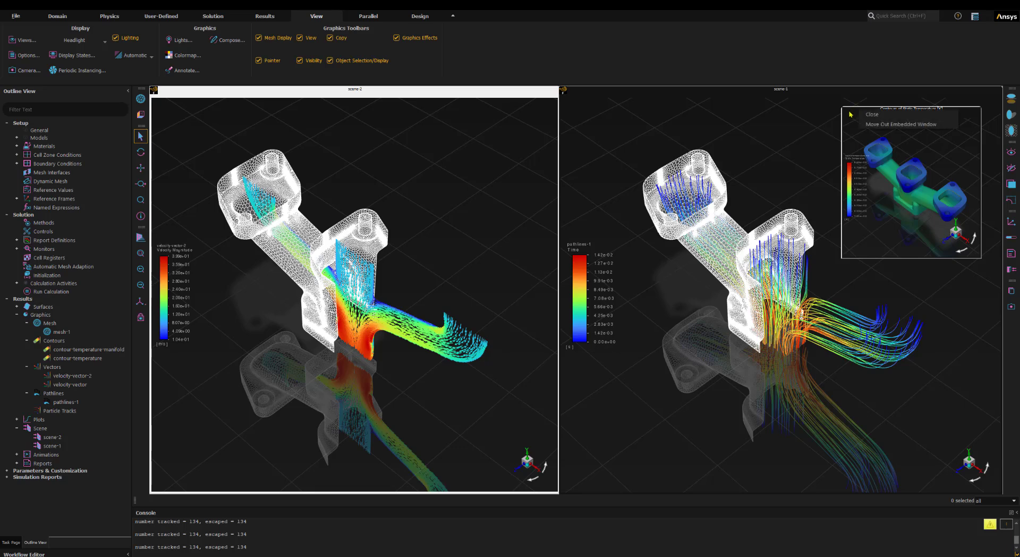
{"action": "right_click", "coordinate": [853, 111]}
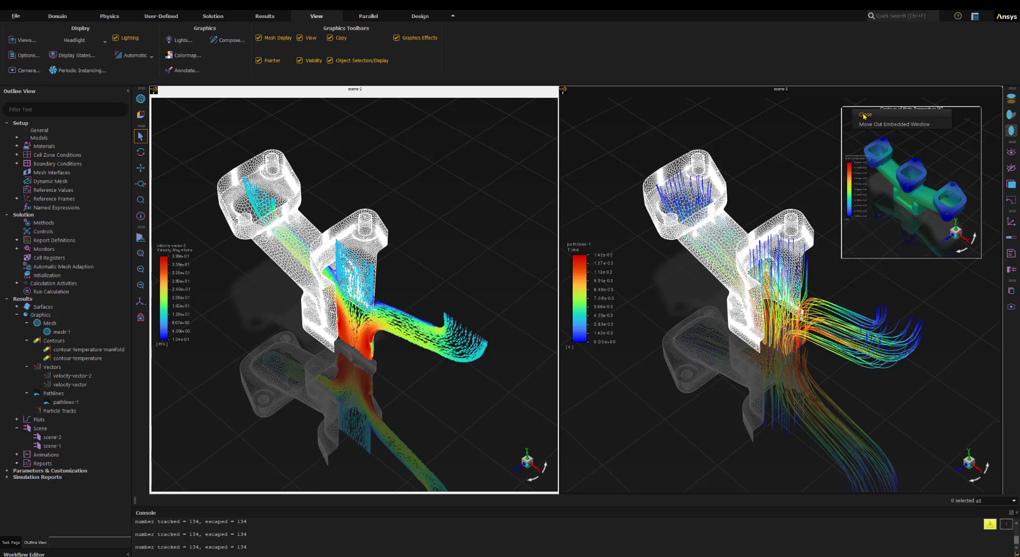
{"action": "left_click", "coordinate": [865, 115]}
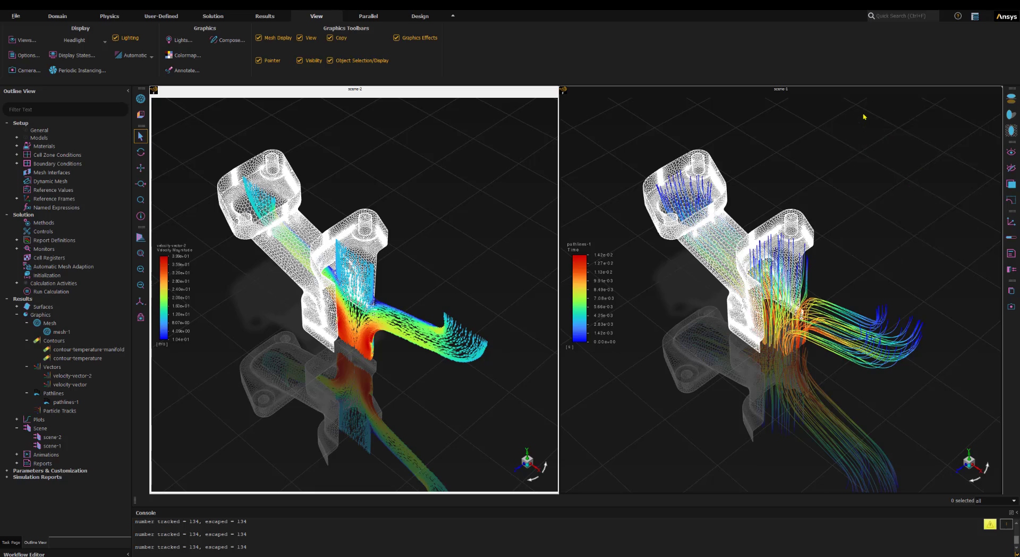
Show the graphics area in Full Screen and enlarge scene-2 and scene-1 side by side to fill it
{"action": "right_click", "coordinate": [739, 92]}
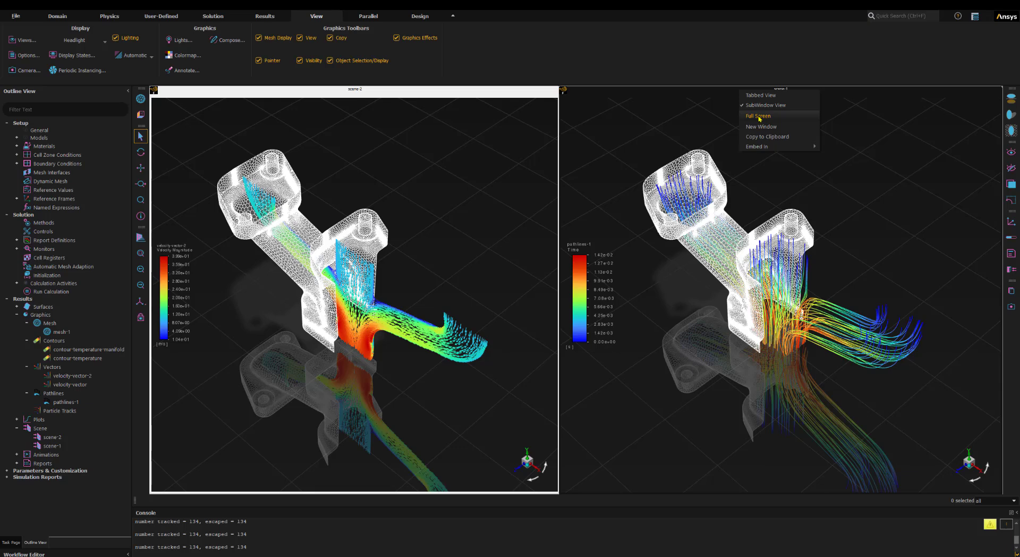
{"action": "left_click", "coordinate": [759, 117]}
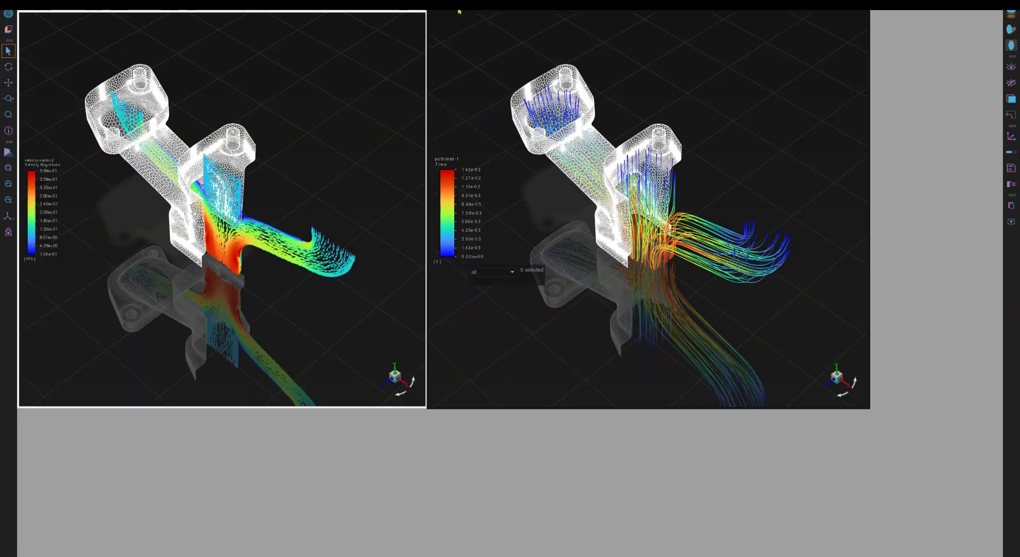
{"action": "left_click_drag", "start_coordinate": [459, 11], "coordinate": [592, 11]}
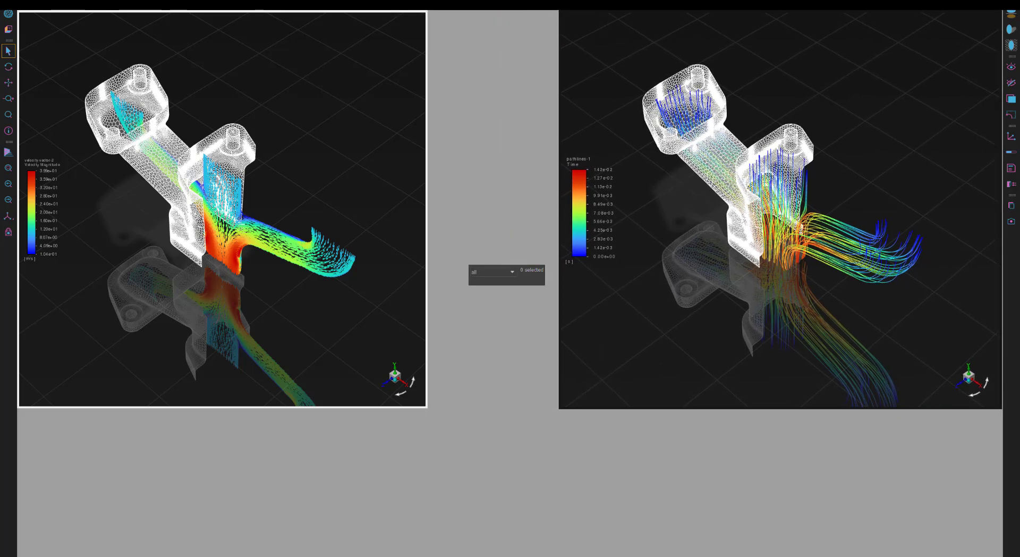
{"action": "left_click_drag", "start_coordinate": [560, 408], "coordinate": [512, 556]}
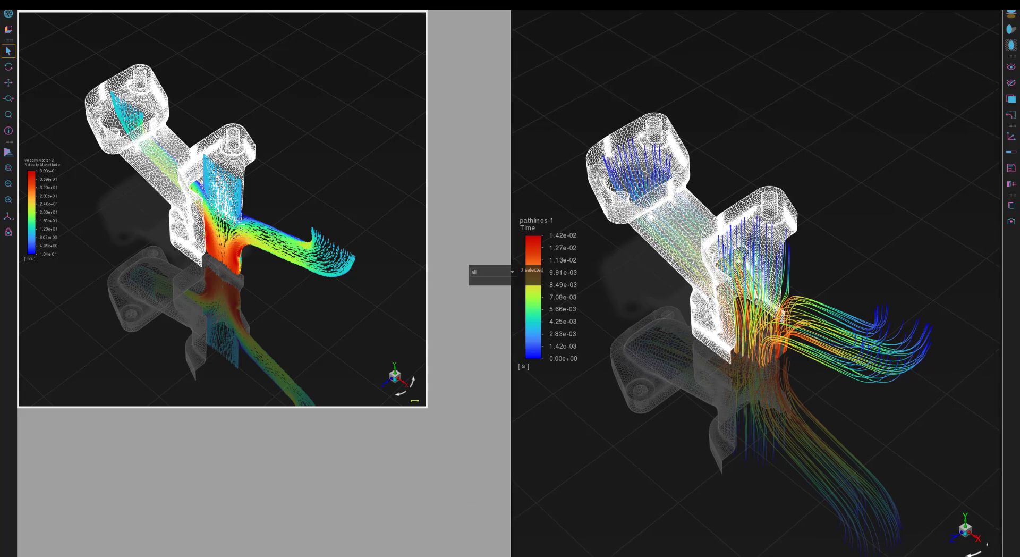
{"action": "left_click_drag", "start_coordinate": [426, 407], "coordinate": [510, 556]}
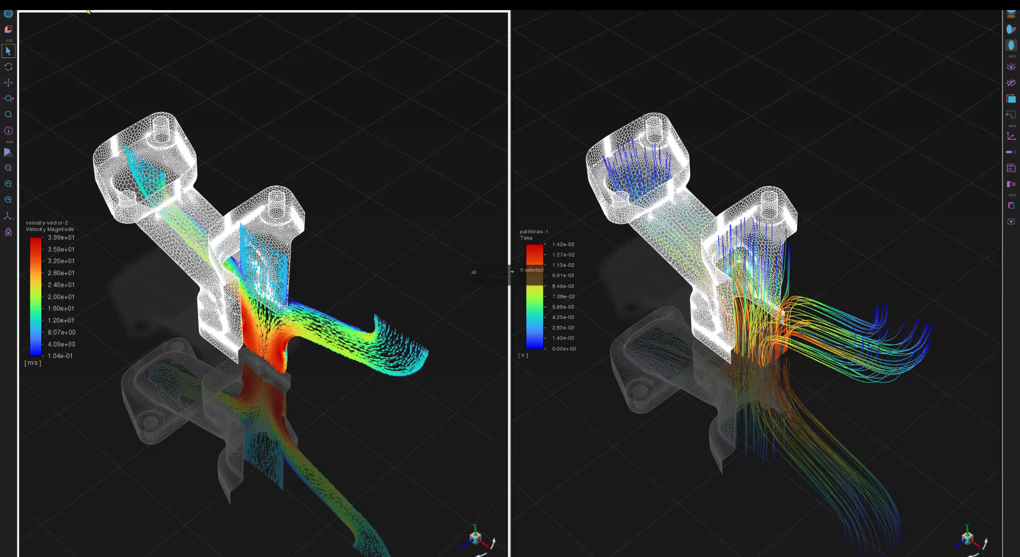
{"action": "left_click", "coordinate": [70, 5]}
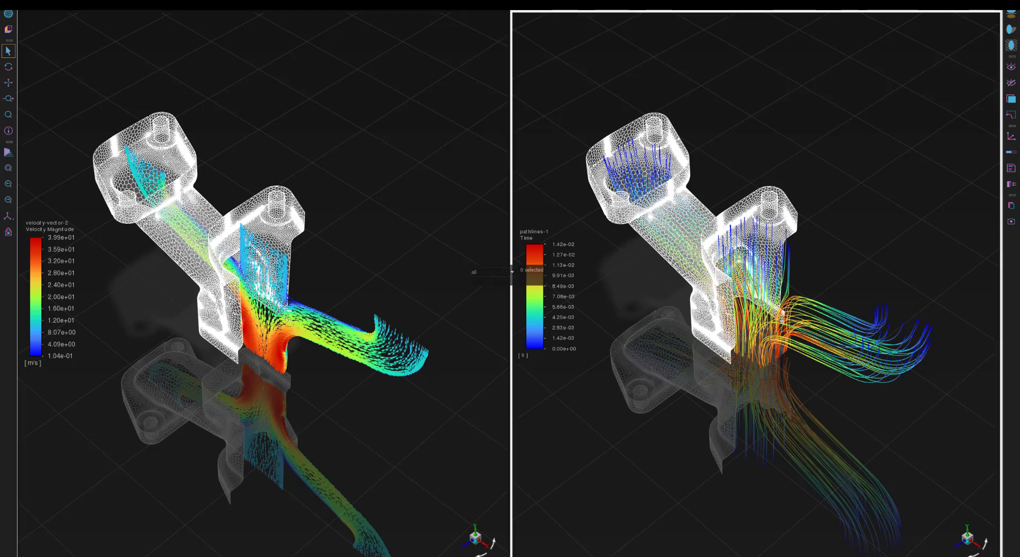